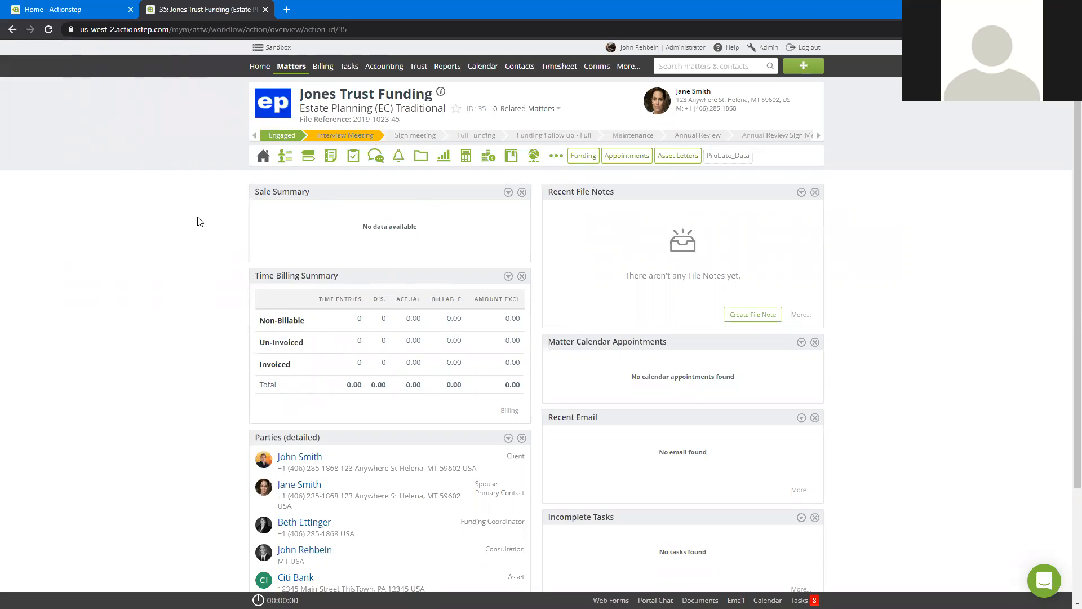
pyautogui.click(81, 8)
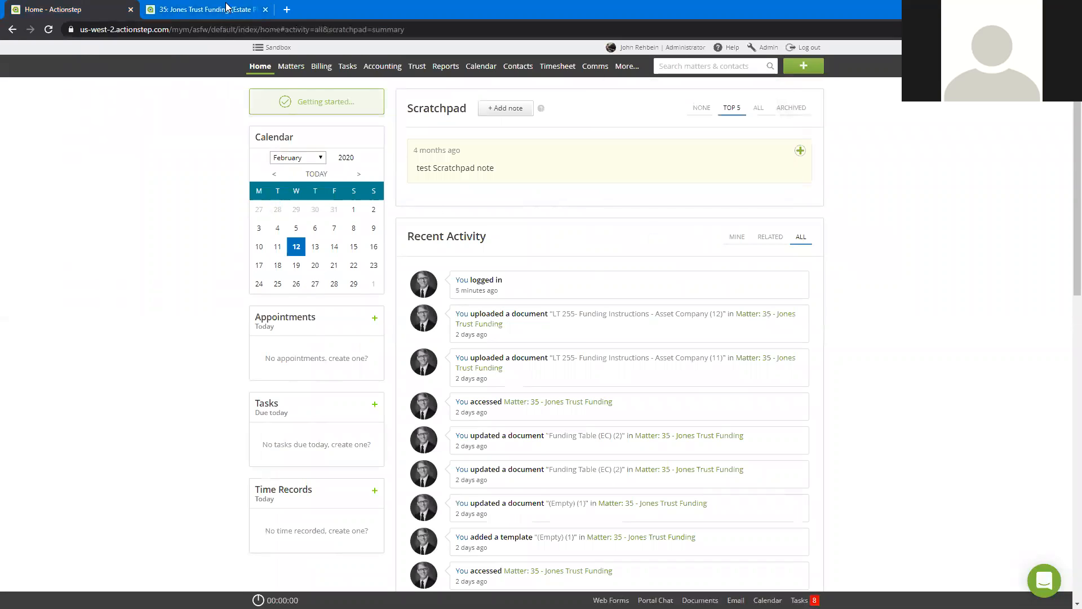
pyautogui.moveTo(774, 88)
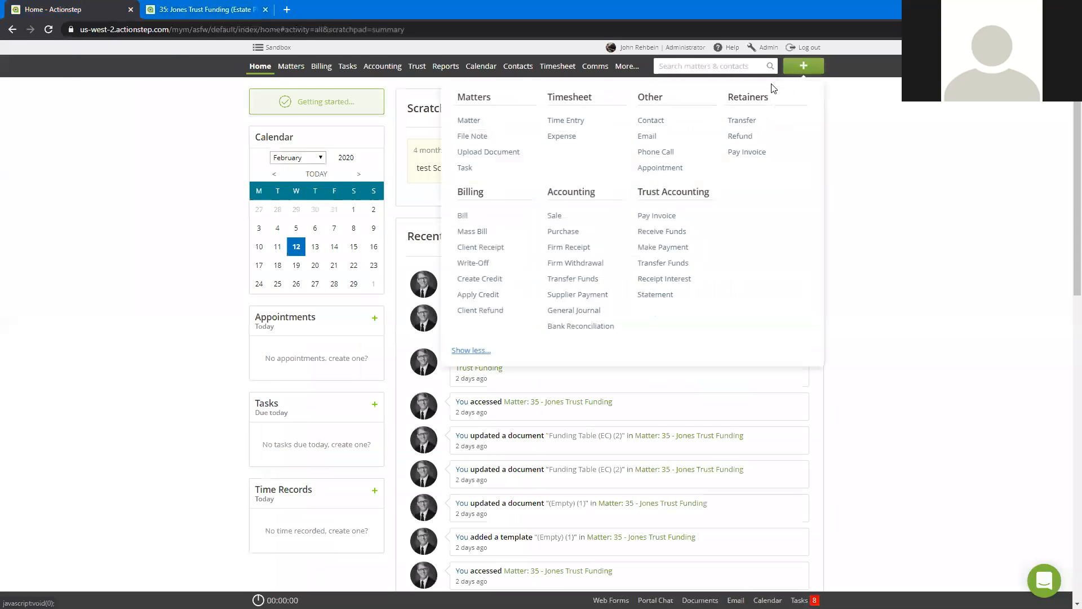
pyautogui.click(575, 121)
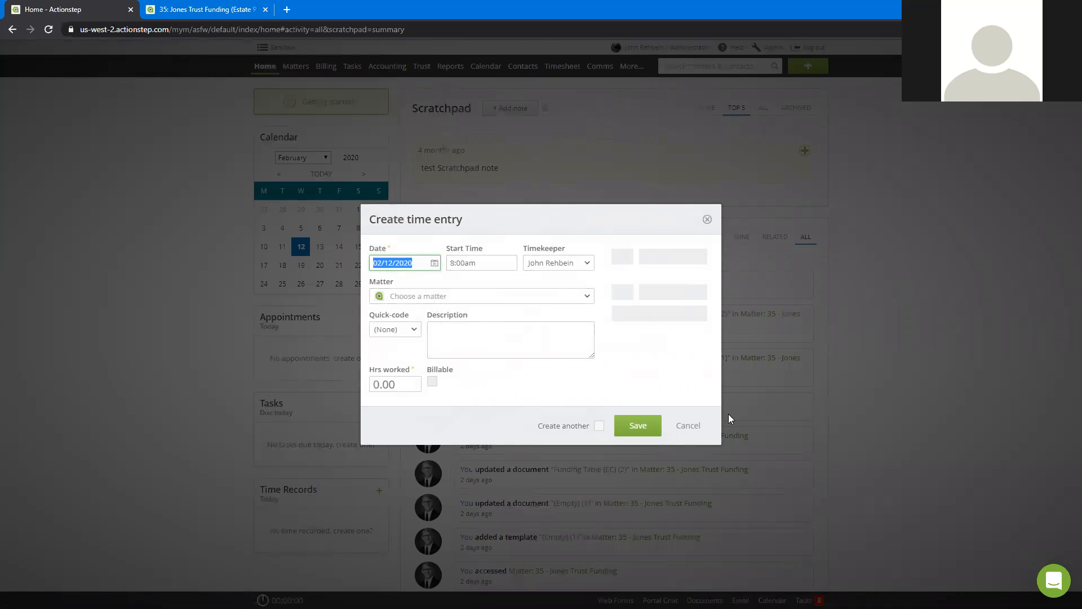
pyautogui.click(699, 427)
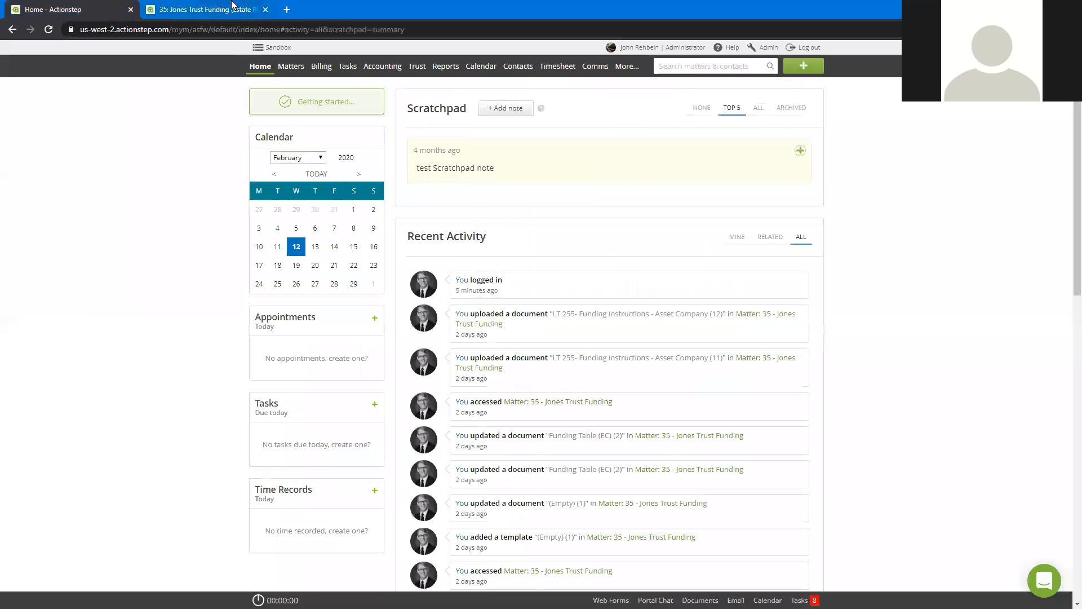
pyautogui.click(234, 9)
# Step: Start a new time entry from the open trust funding matter with the description "Answered emails re Trust Funding"
pyautogui.click(804, 66)
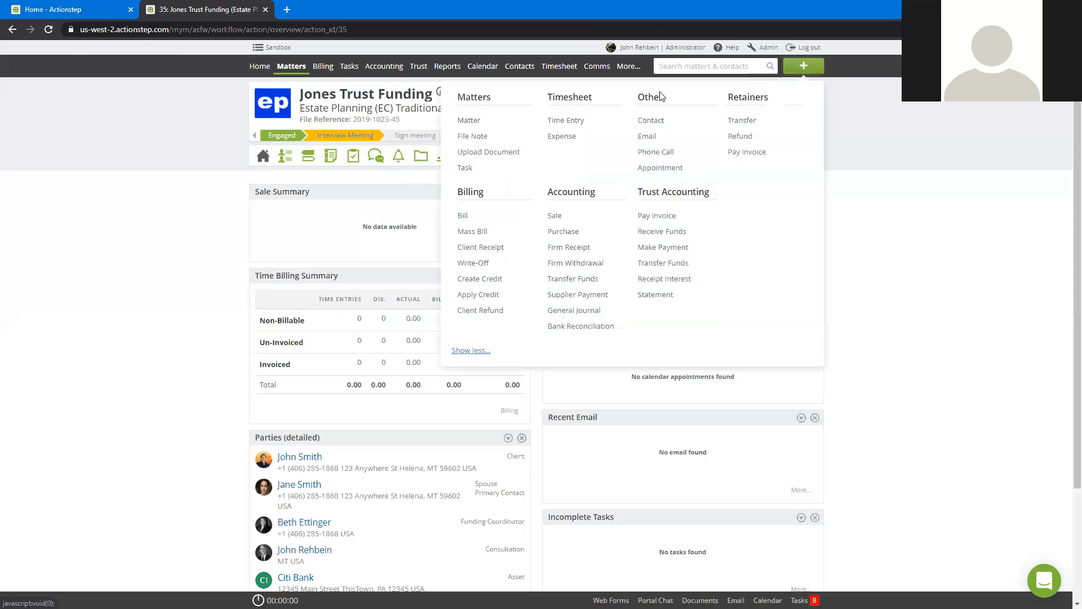
pyautogui.click(569, 119)
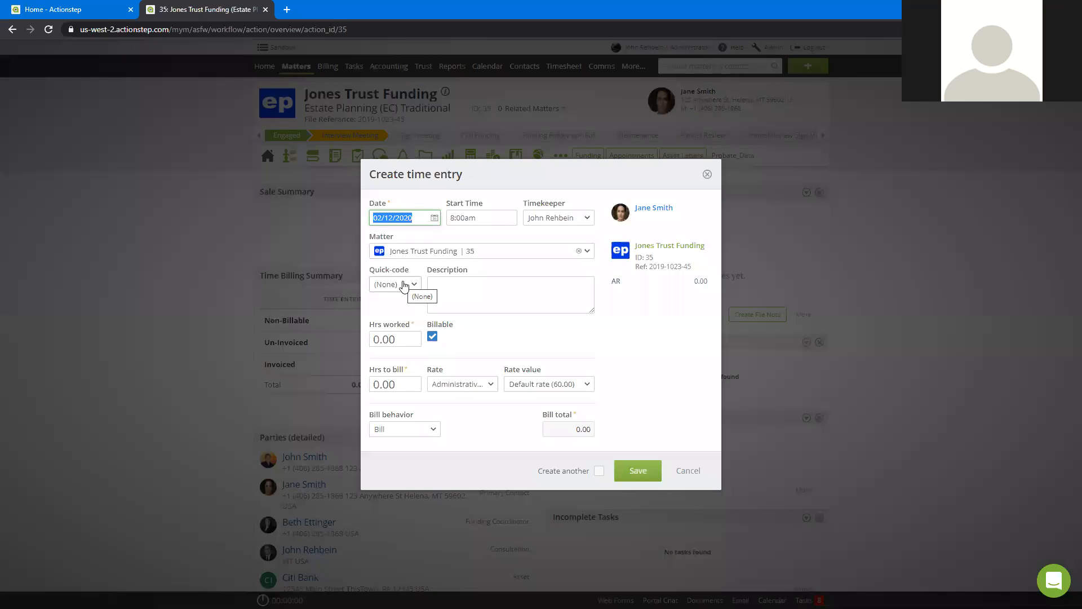
pyautogui.click(403, 285)
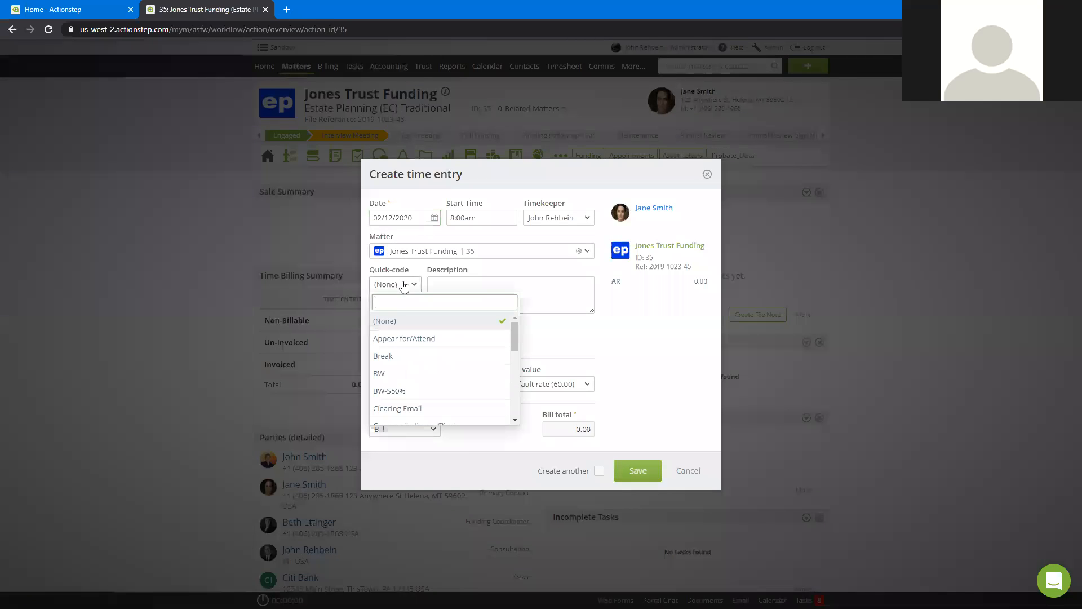
pyautogui.press('Escape')
pyautogui.click(447, 286)
pyautogui.write('Answered emails re')
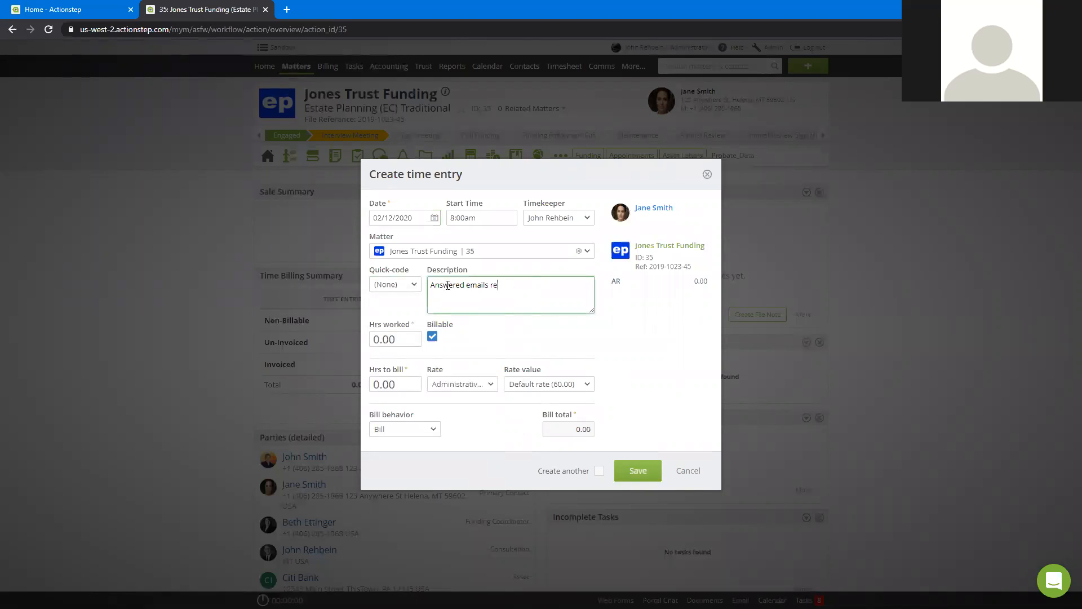
pyautogui.write(' Trust Funding')
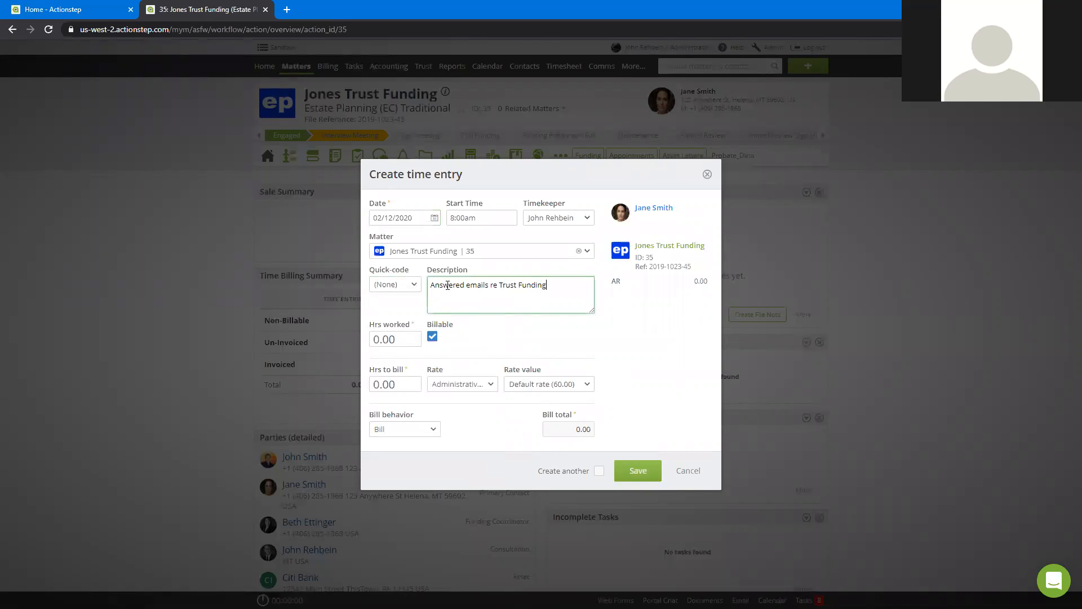
# Step: Set the time entry's hours worked to 15m and its hours to bill to 10m
pyautogui.click(399, 340)
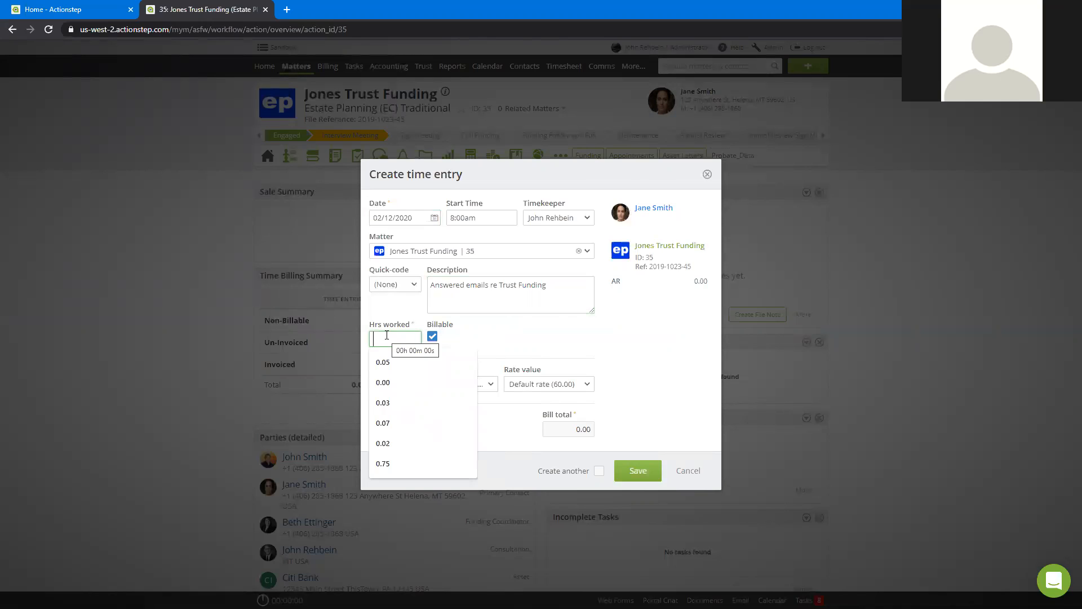
pyautogui.write('15')
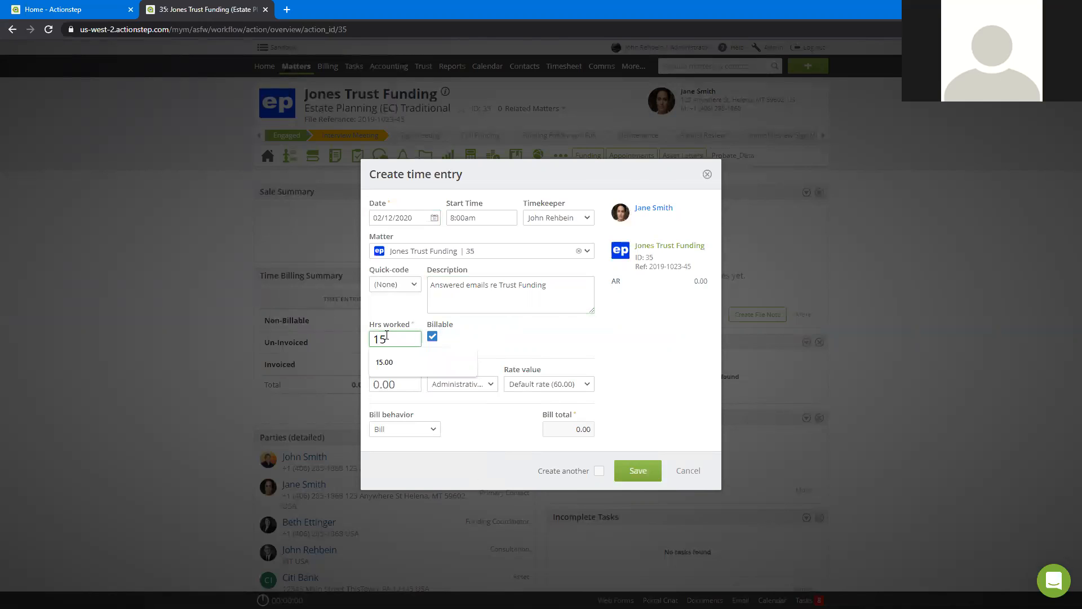
pyautogui.write('m')
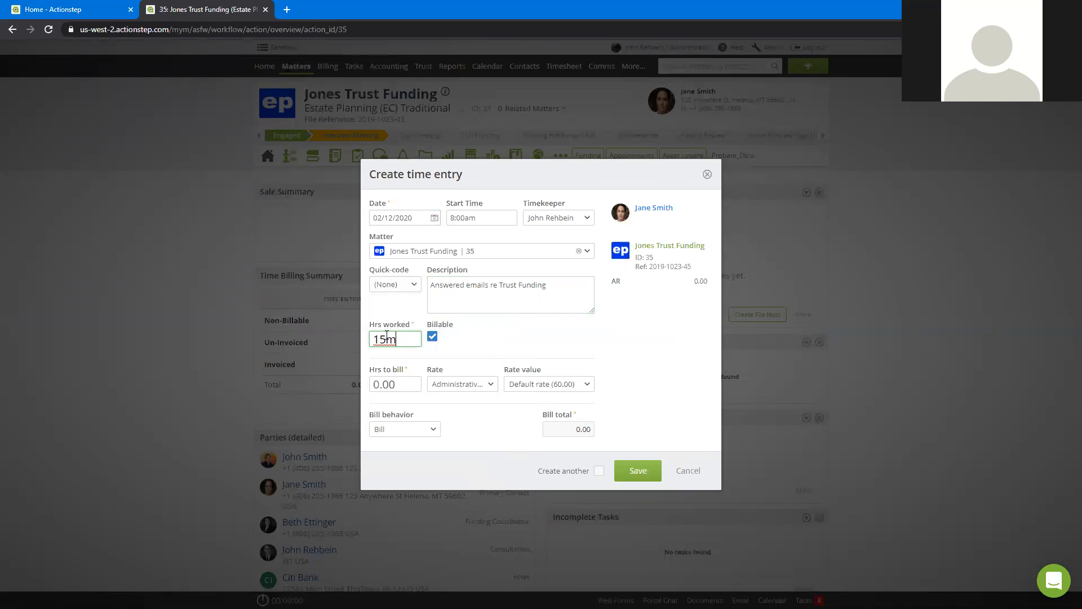
pyautogui.click(521, 350)
pyautogui.moveTo(401, 385); pyautogui.dragTo(356, 382)
pyautogui.write('15m')
pyautogui.press('Tab')
pyautogui.moveTo(402, 384); pyautogui.dragTo(349, 384)
pyautogui.write('10m')
pyautogui.press('Tab')
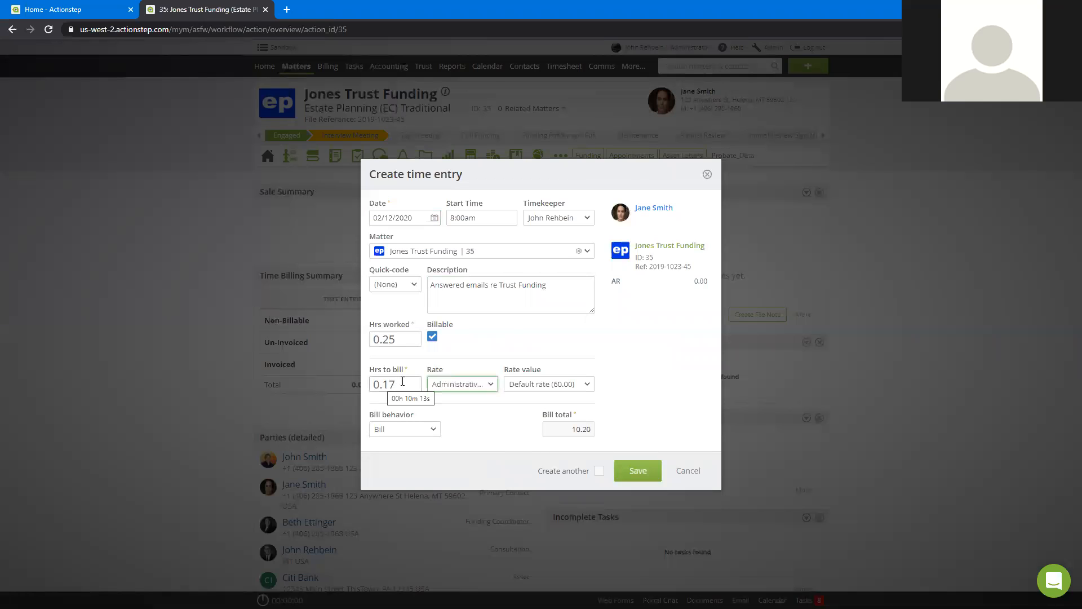
pyautogui.moveTo(408, 339)
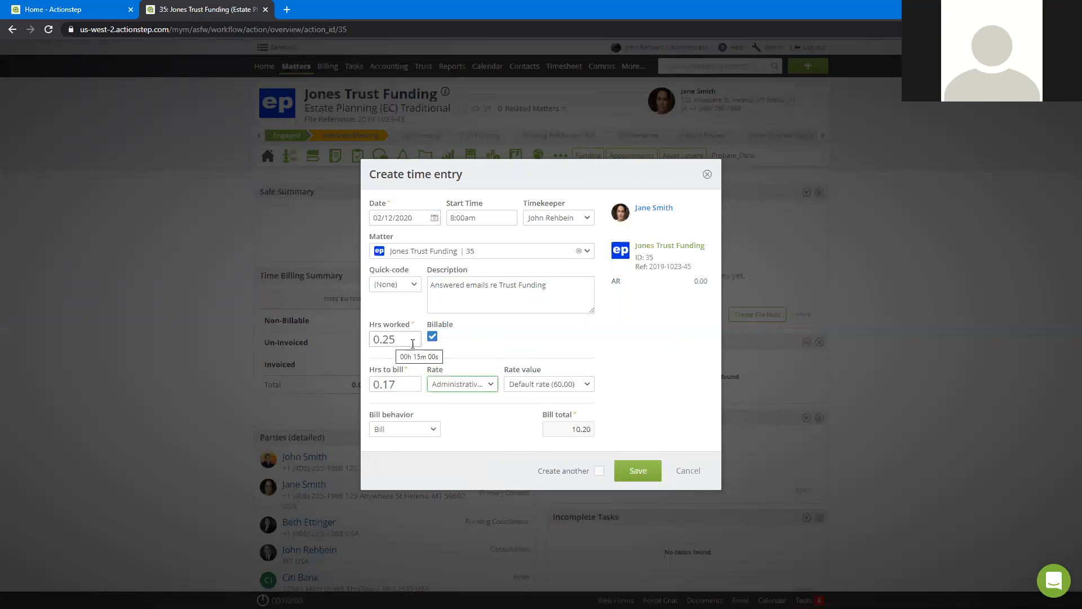
# Step: Apply the Attorney rate to the time entry, keep its bill behavior as Bill, and save it
pyautogui.click(458, 384)
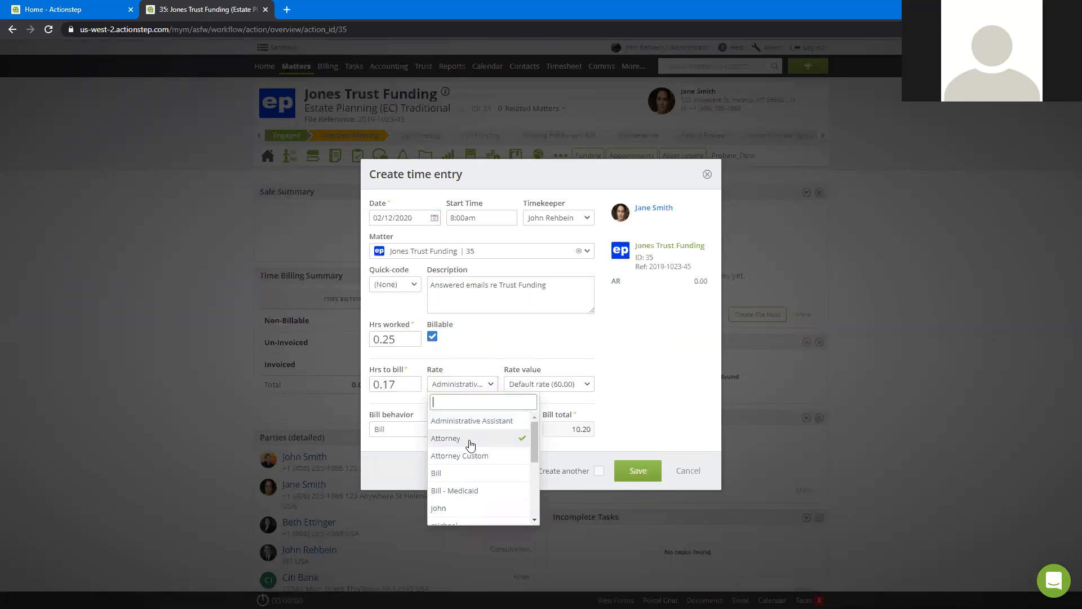
pyautogui.click(471, 439)
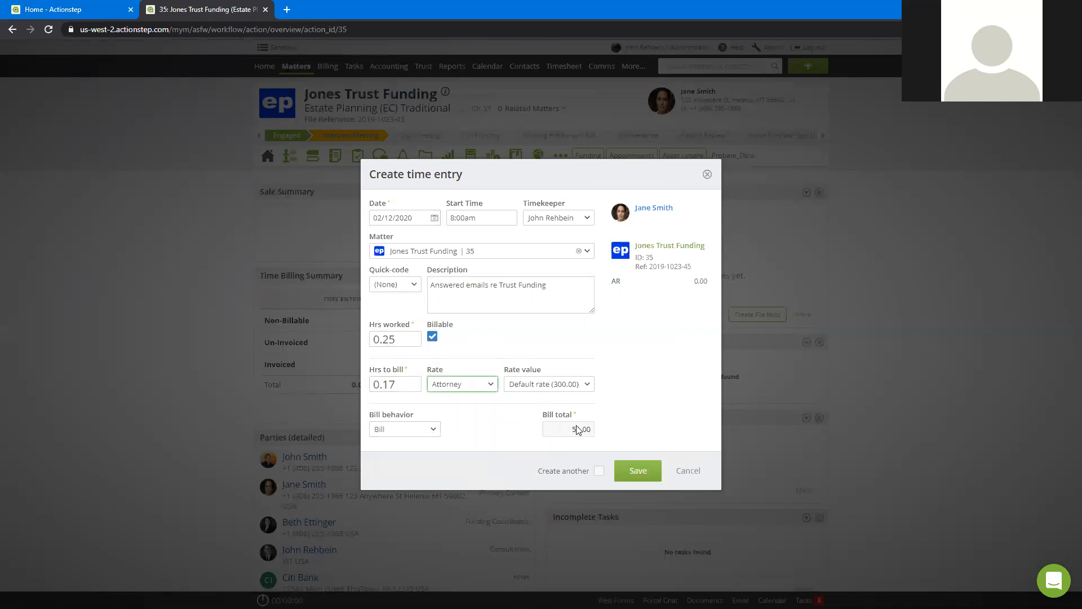
pyautogui.click(379, 434)
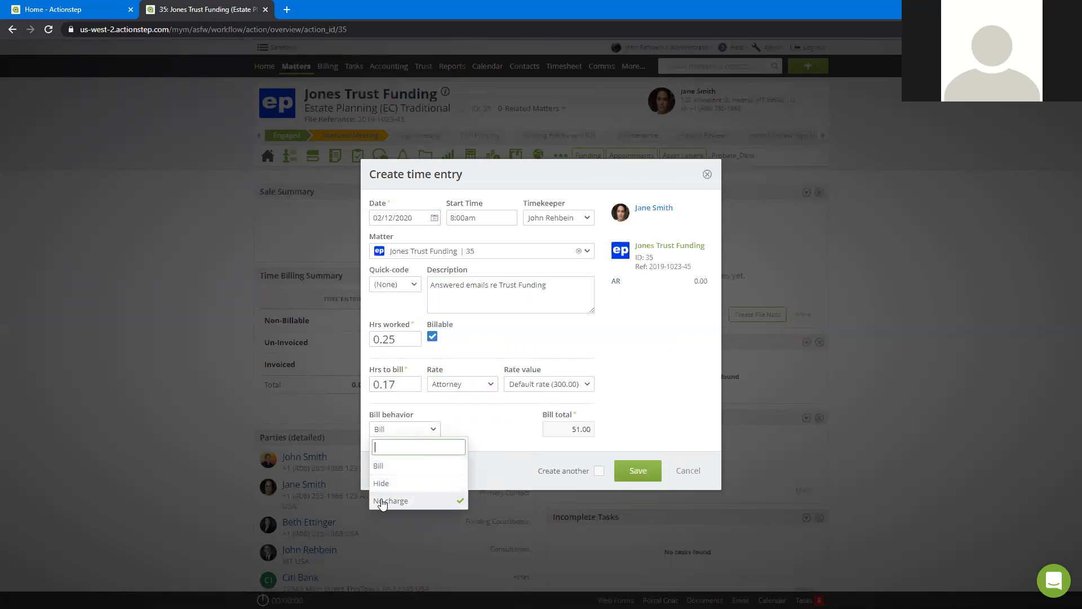
pyautogui.click(652, 410)
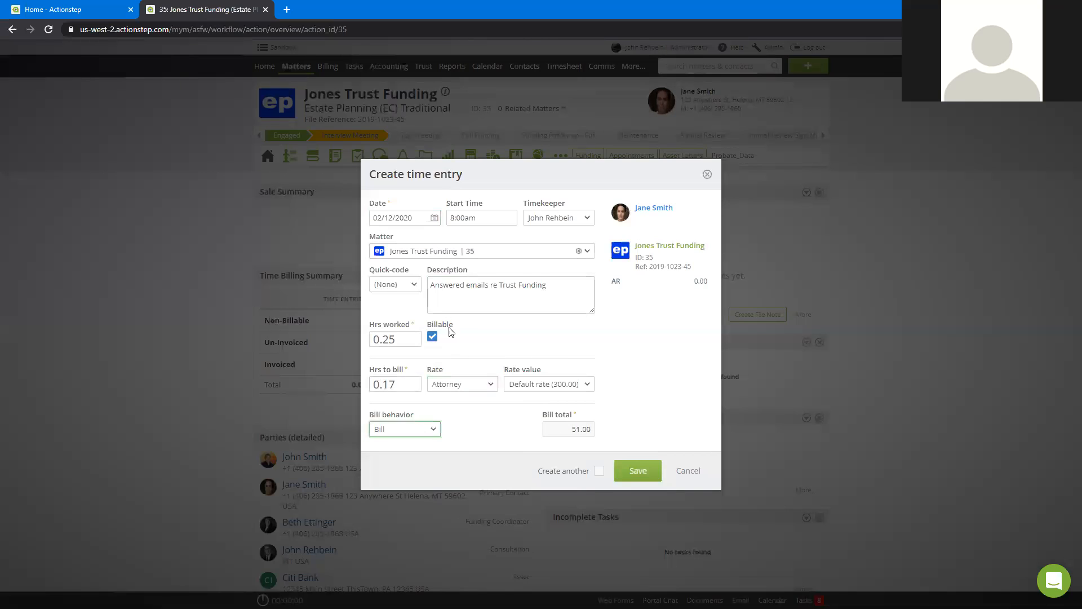
pyautogui.click(632, 472)
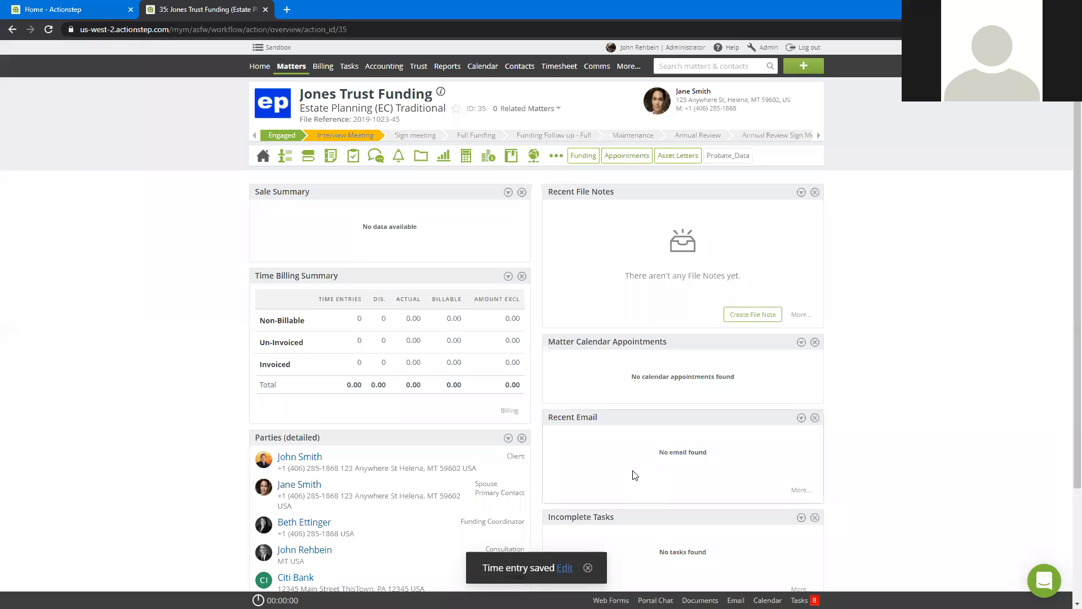
# Step: Start another time entry for the same matter with the description "Updated the Asset Table"
pyautogui.click(804, 66)
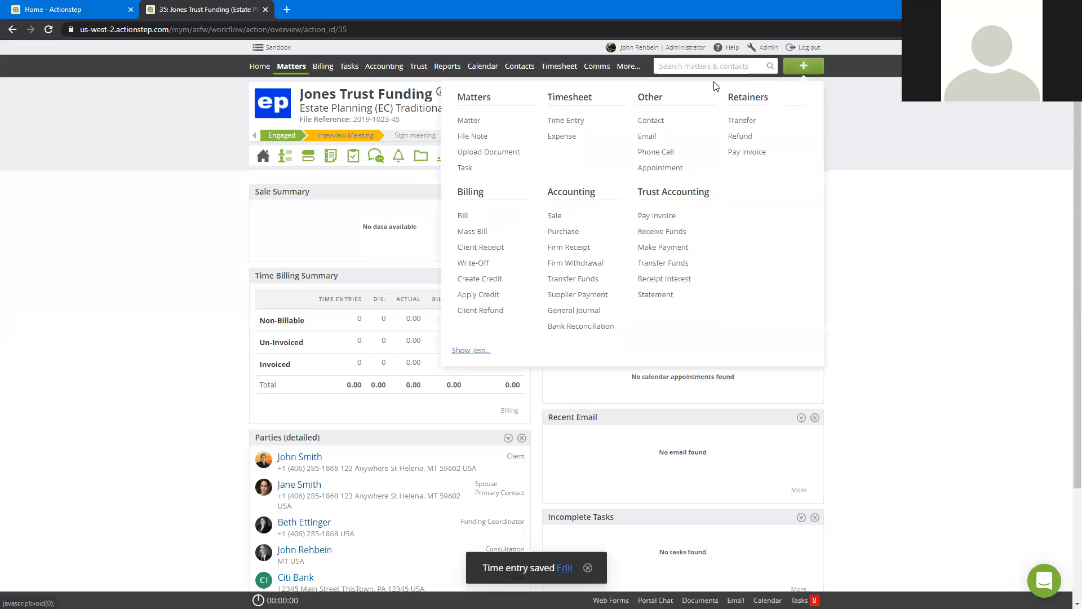
pyautogui.click(577, 119)
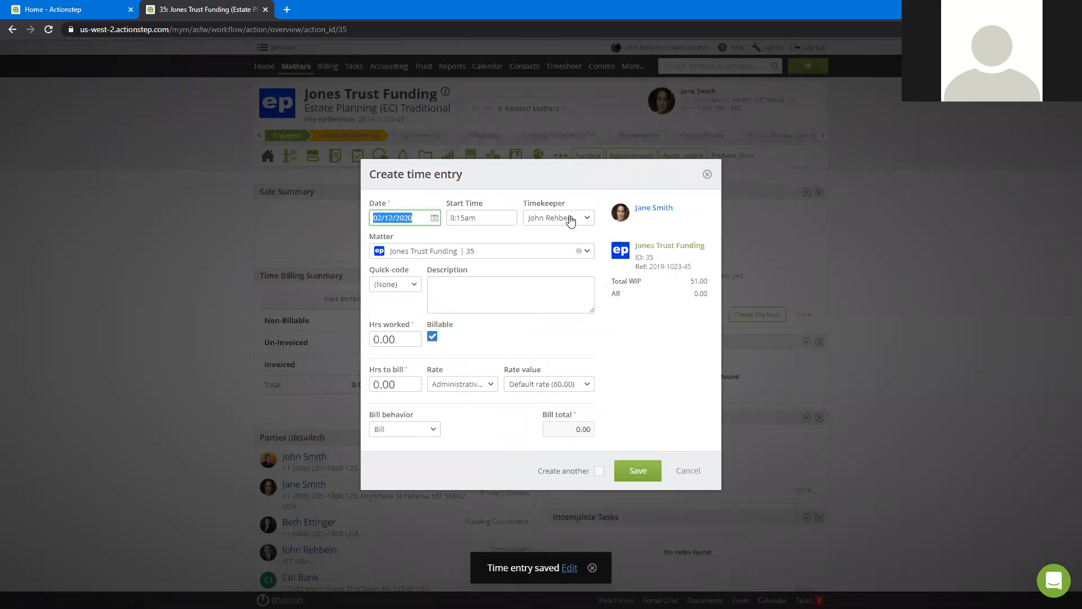
pyautogui.click(450, 283)
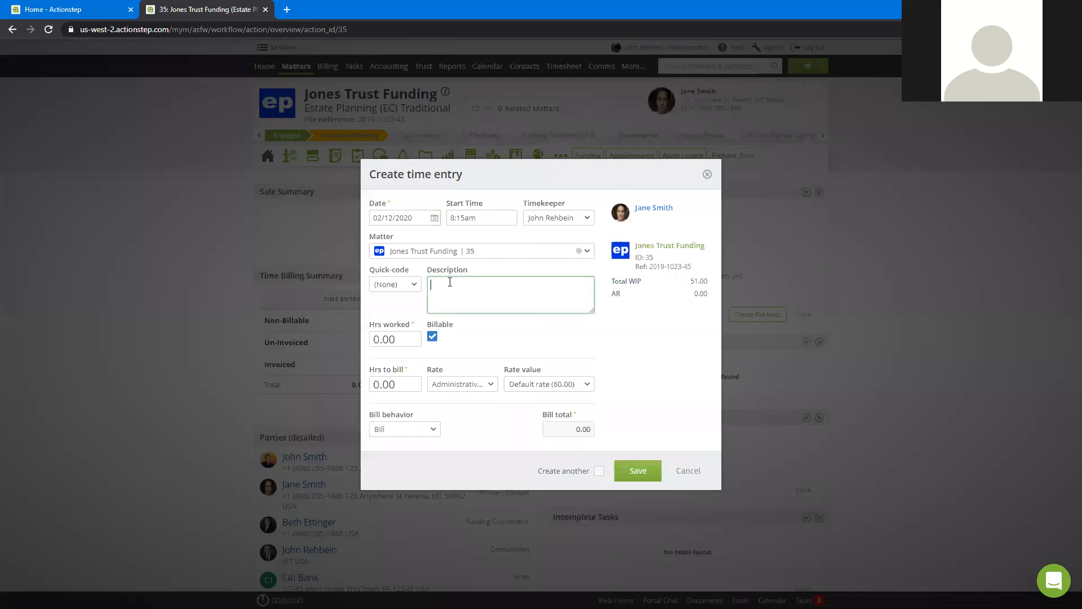
pyautogui.write('Updated the Asset Table')
# Step: Set the hours worked to 35 minutes and save the time entry as non-billable
pyautogui.click(407, 339)
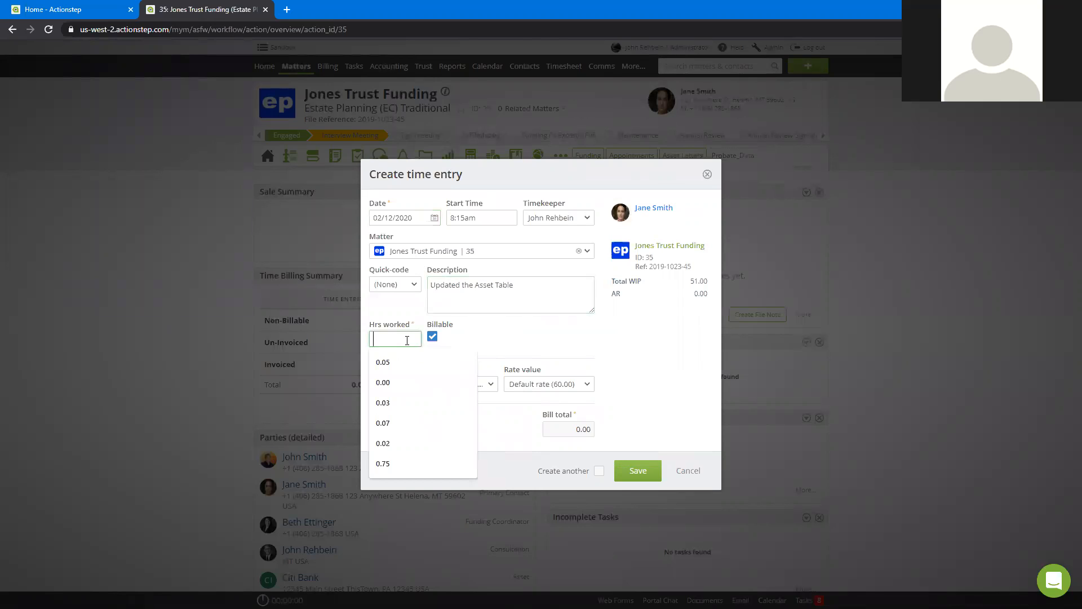
pyautogui.write('35m')
pyautogui.press('Tab')
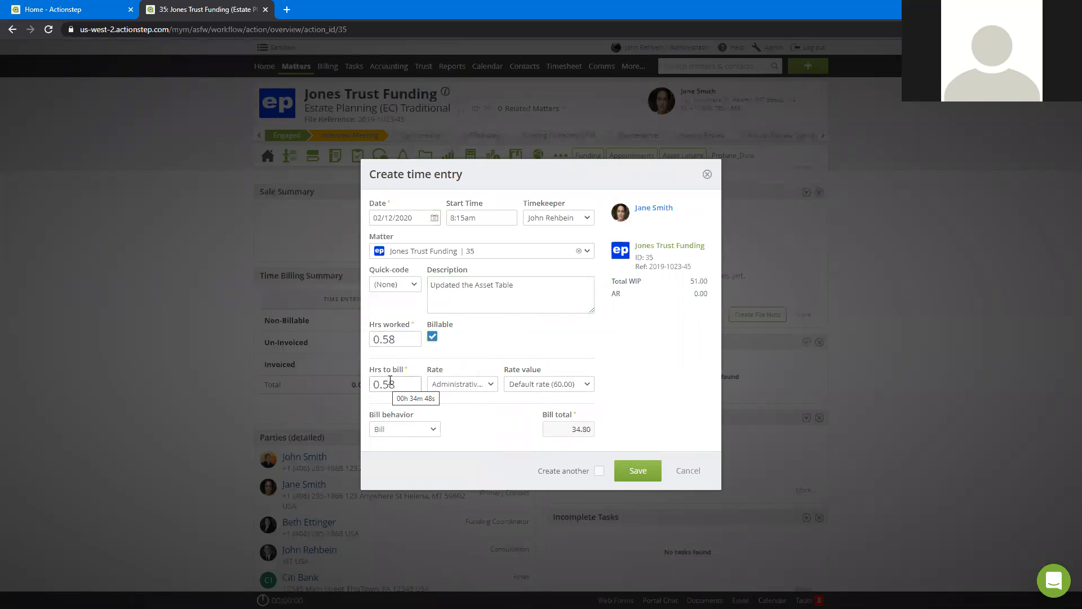
pyautogui.click(433, 338)
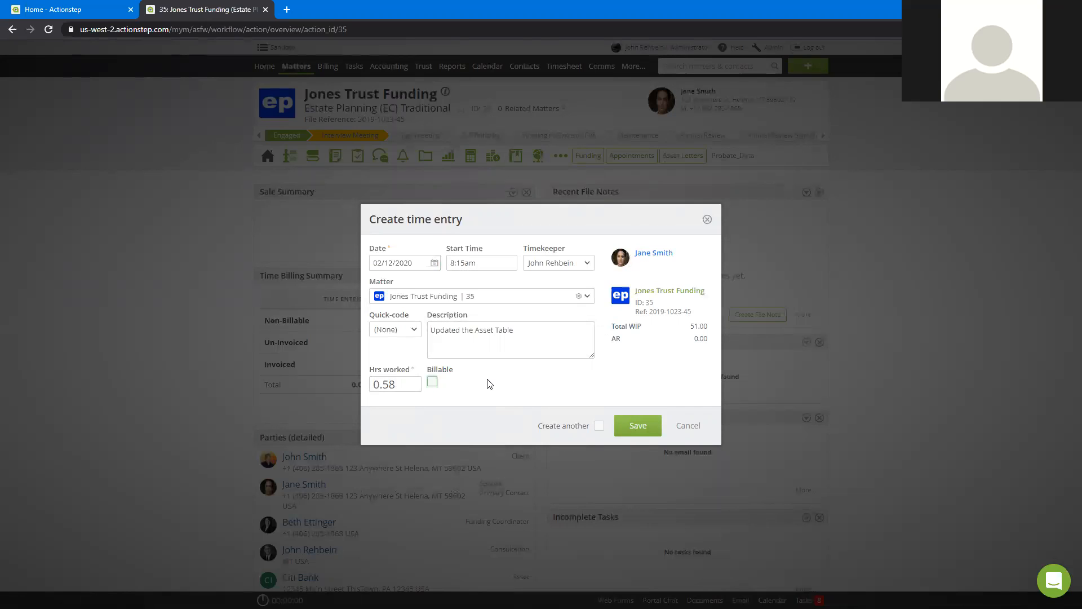
pyautogui.click(636, 427)
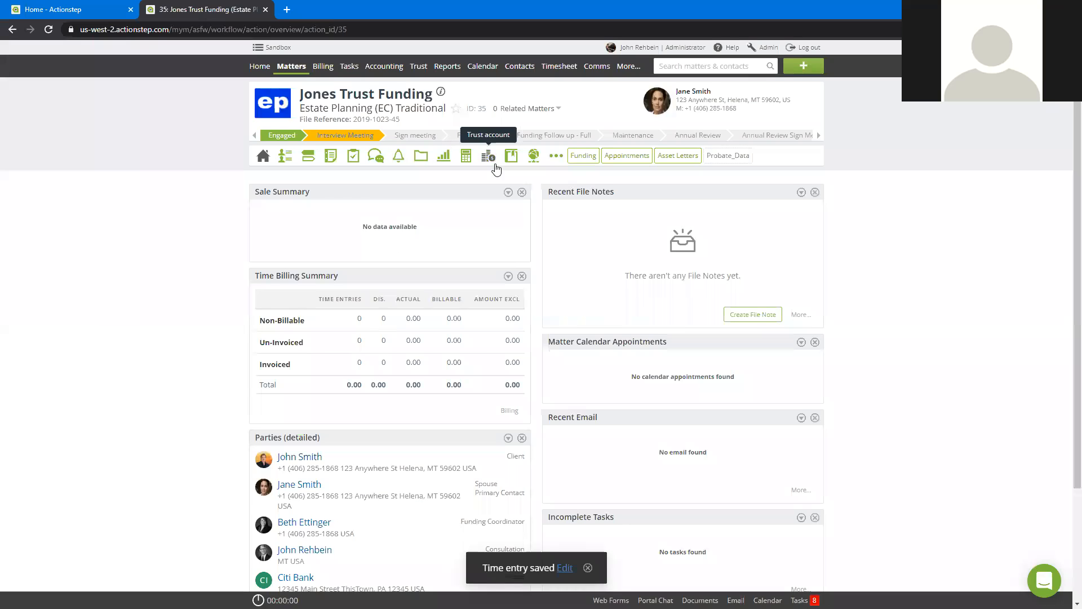
# Step: Open the fees list in the matter's billing to review its recorded time entries
pyautogui.click(466, 156)
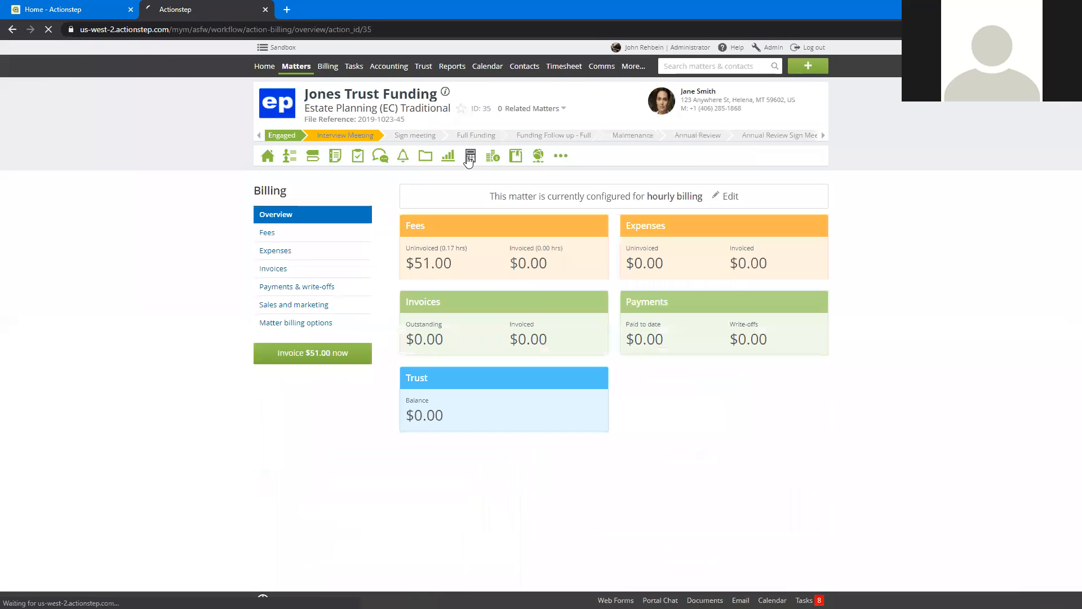
pyautogui.click(318, 239)
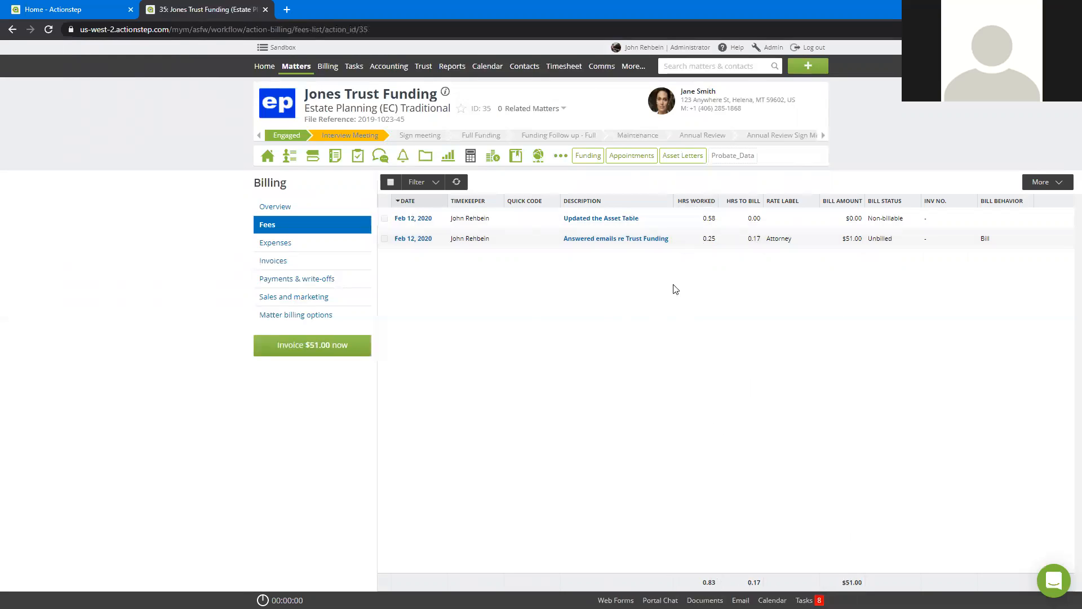
# Step: Try marking the "Updated the Asset Table" time entry as billable without saving the change
pyautogui.click(596, 219)
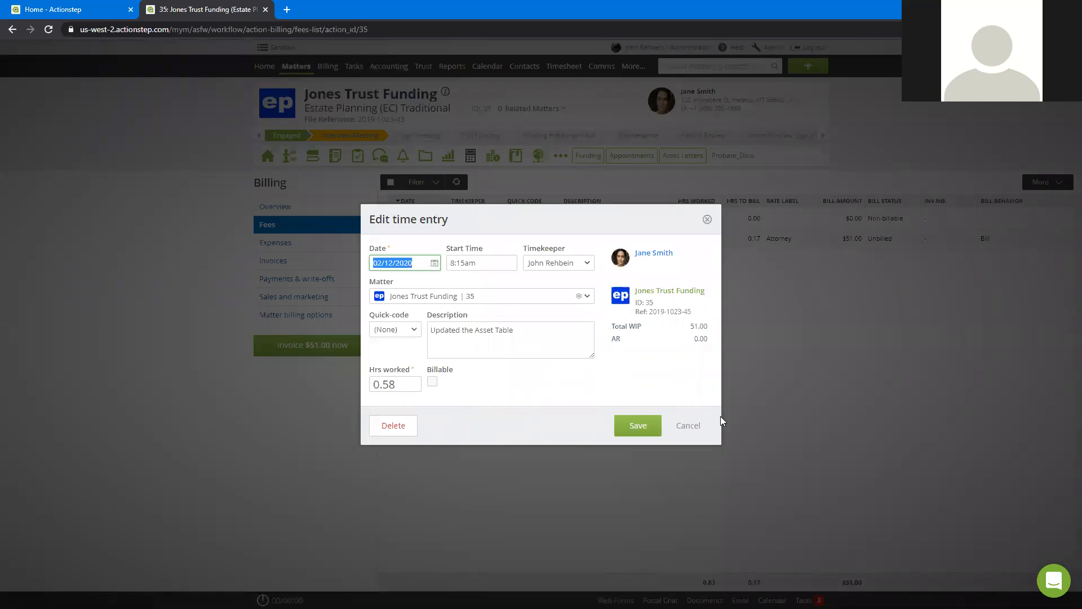
pyautogui.click(433, 381)
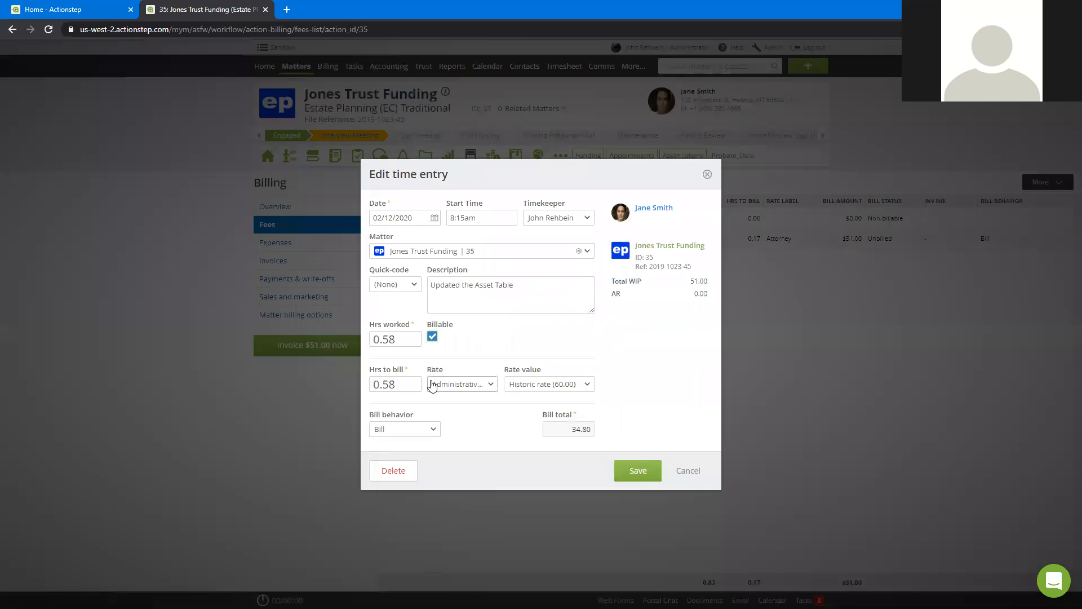
pyautogui.click(689, 471)
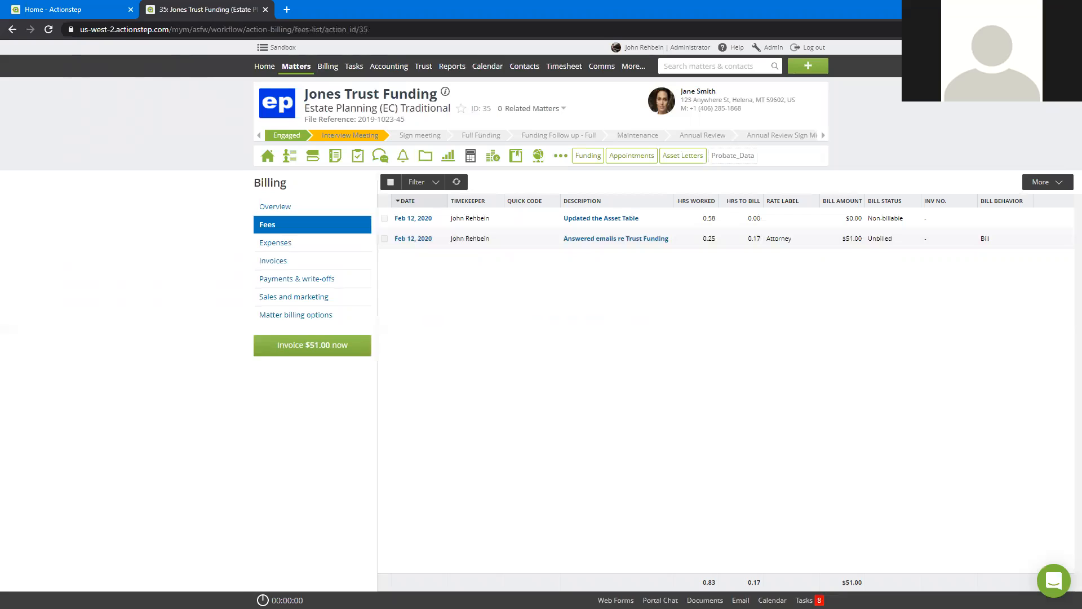